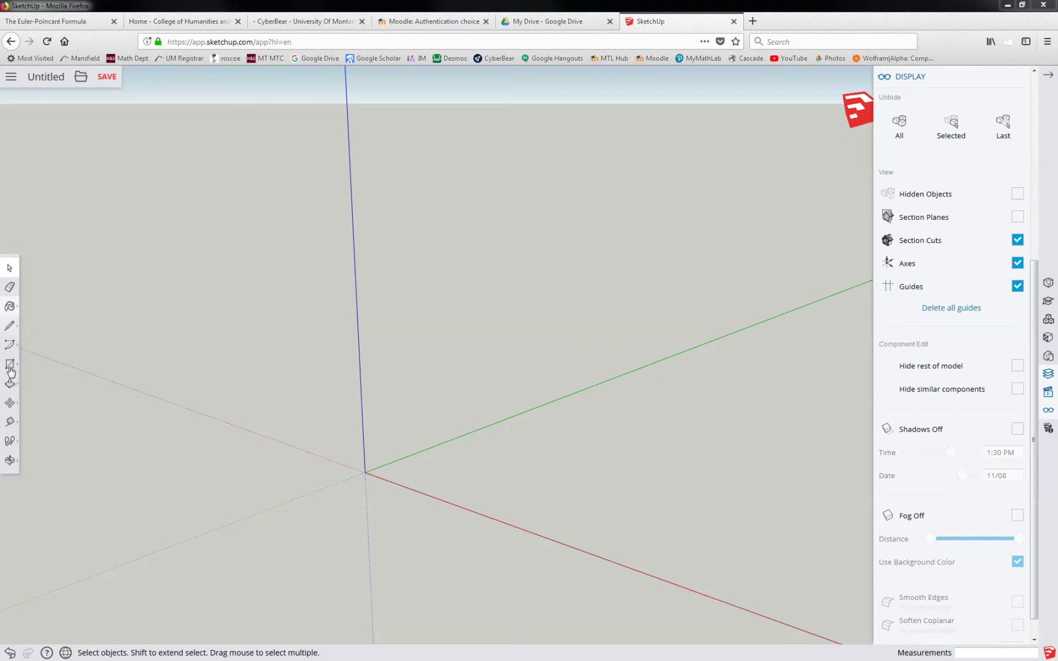
- Draw a 90 by 90 mm rectangle on the ground plane with its first corner at the origin
{"action": "left_click", "coordinate": [10, 365]}
{"action": "mouse_move", "coordinate": [10, 370]}
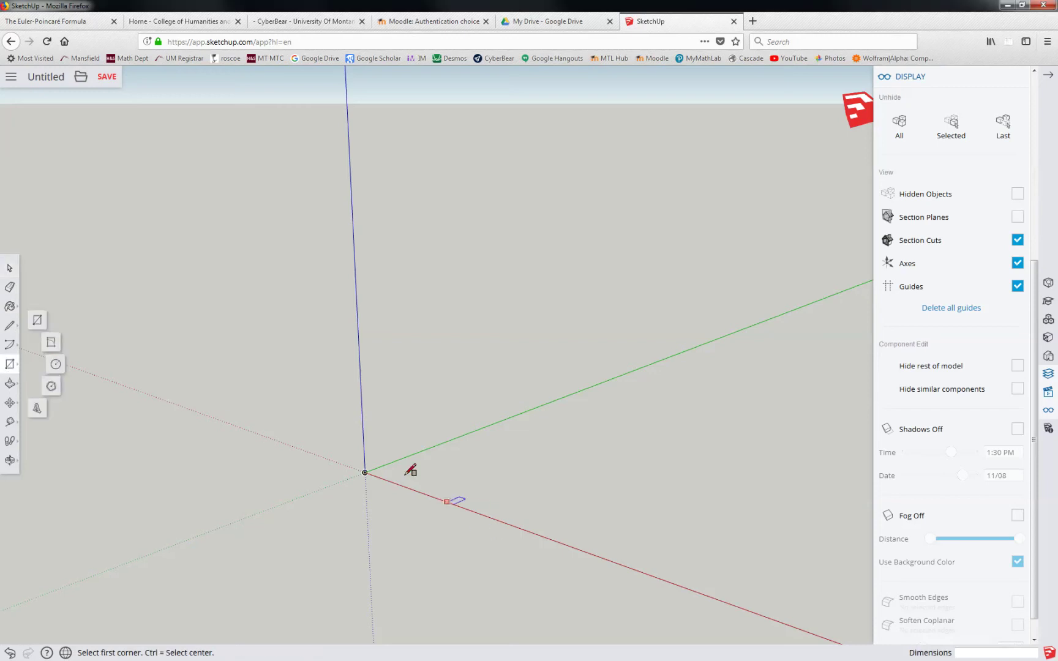
{"action": "left_click", "coordinate": [367, 471]}
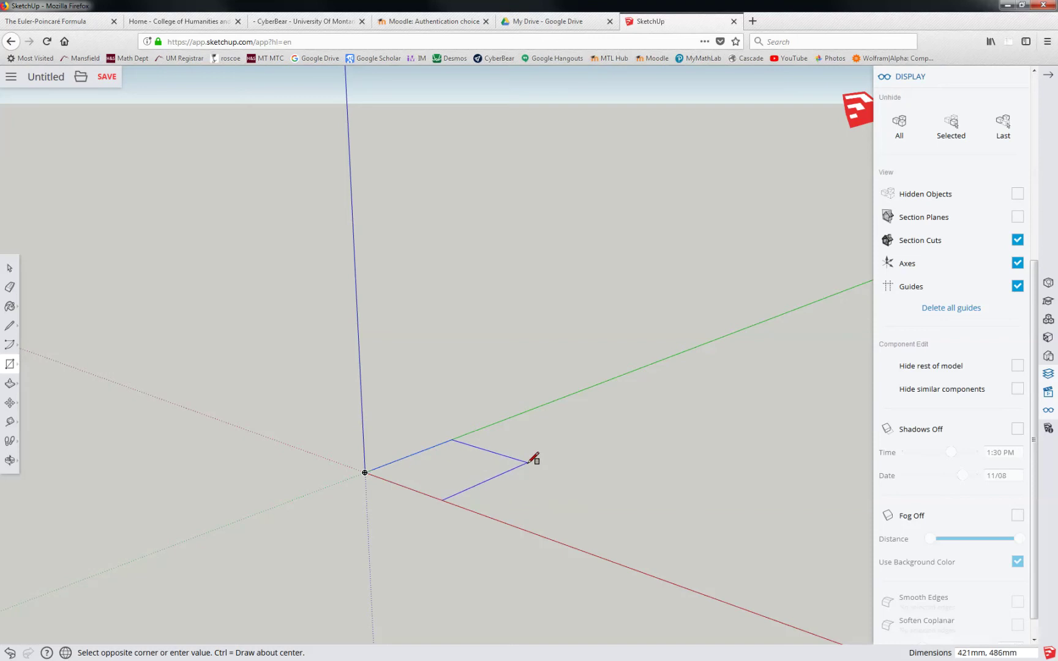
{"action": "type", "text": "90,90"}
{"action": "key", "text": "Return"}
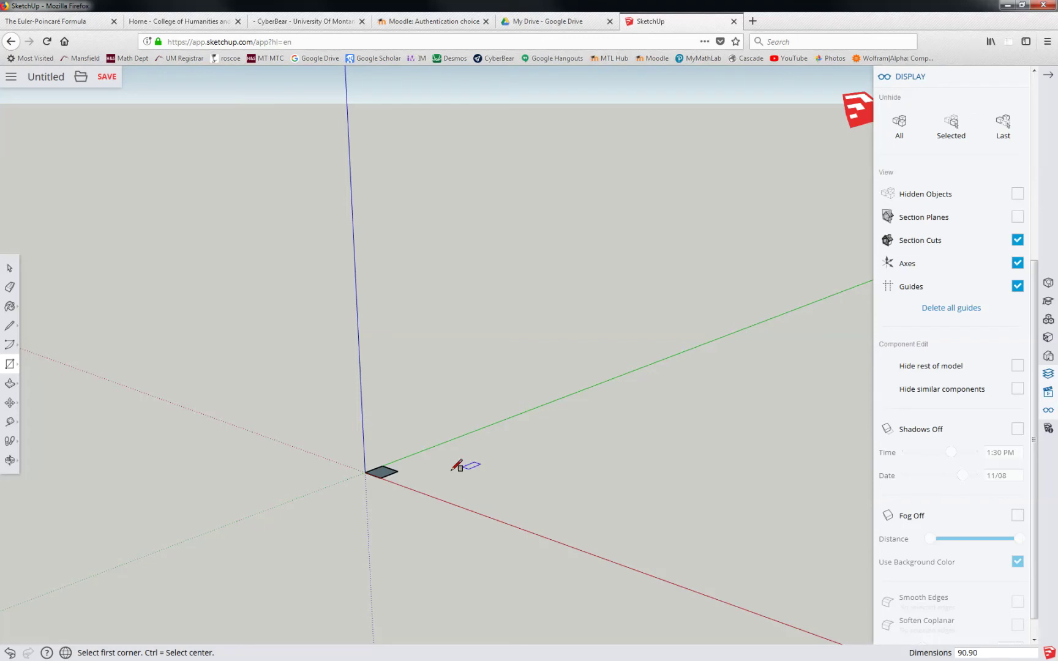
- Push/Pull the square face up 90 mm to form a cube
{"action": "scroll", "coordinate": [452, 468], "scroll_direction": "up", "scroll_amount": 3}
{"action": "scroll", "coordinate": [329, 458], "scroll_direction": "up", "scroll_amount": 5}
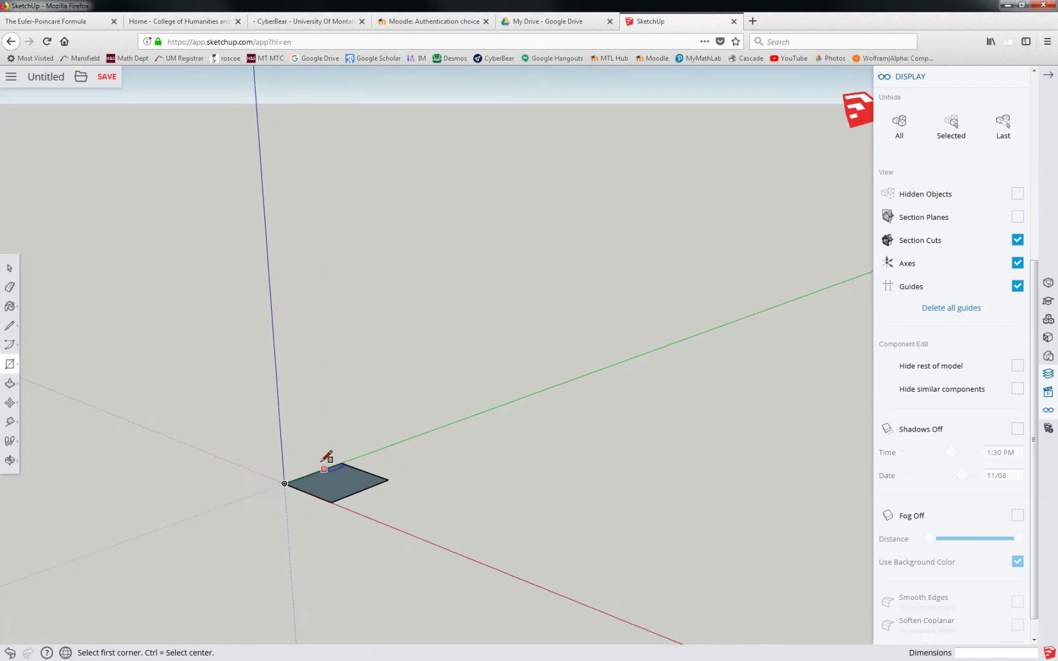
{"action": "scroll", "coordinate": [355, 453], "scroll_direction": "up", "scroll_amount": 1}
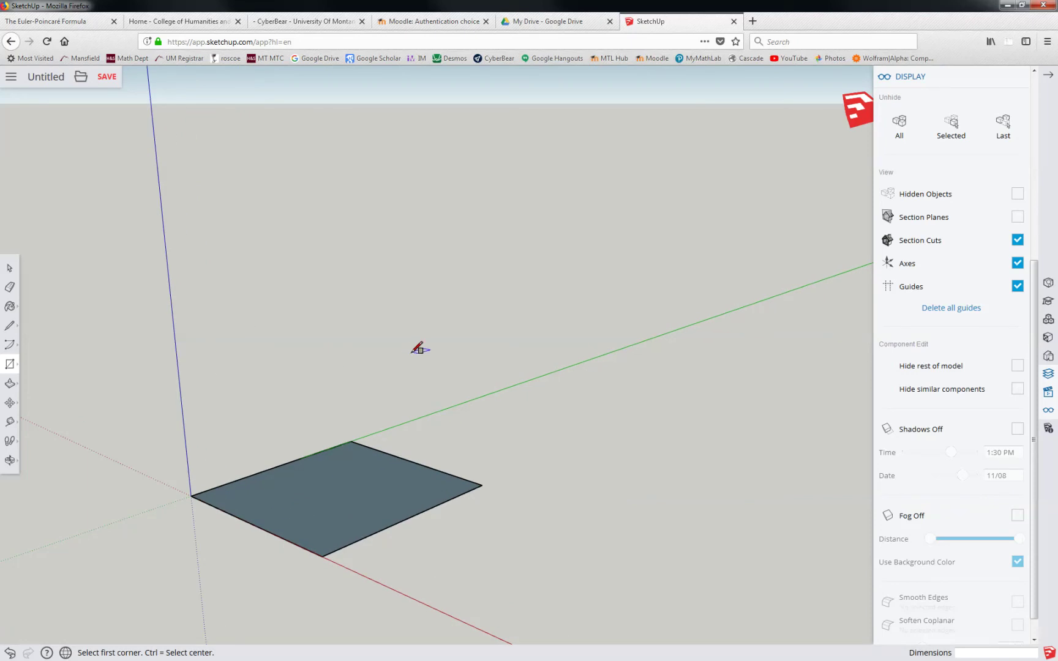
{"action": "left_click", "coordinate": [11, 385]}
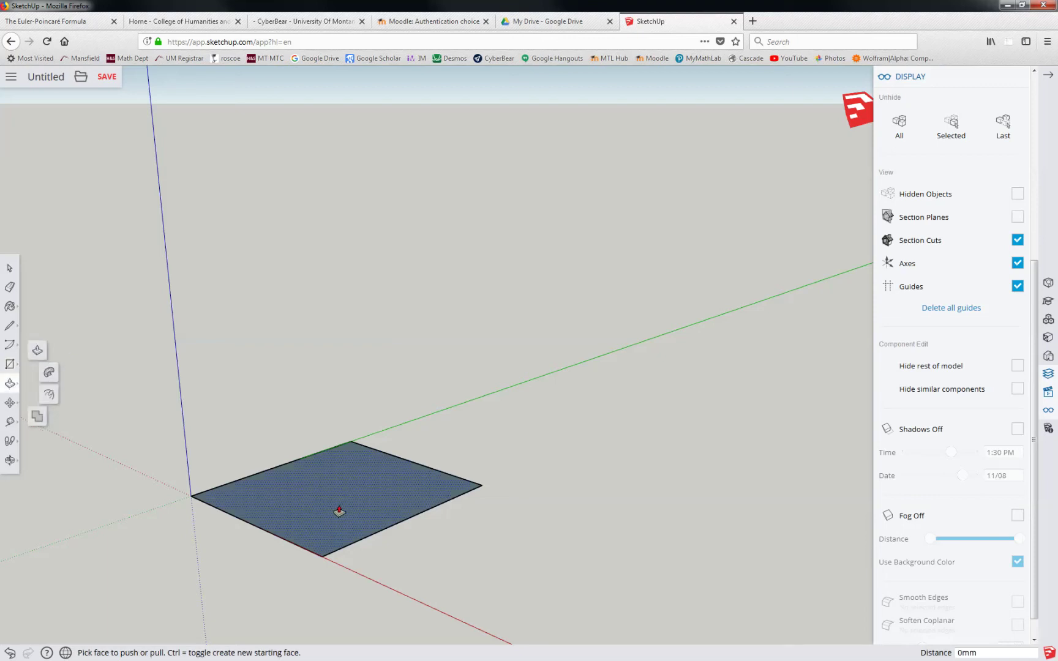
{"action": "left_click_drag", "start_coordinate": [340, 512], "coordinate": [339, 373]}
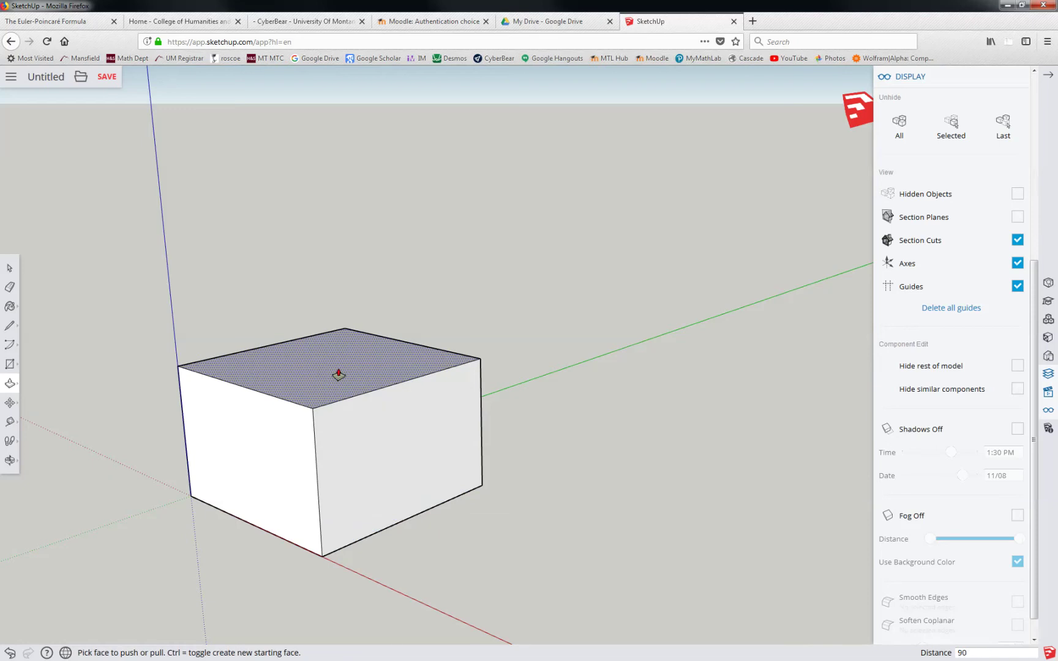
{"action": "key", "text": "Return"}
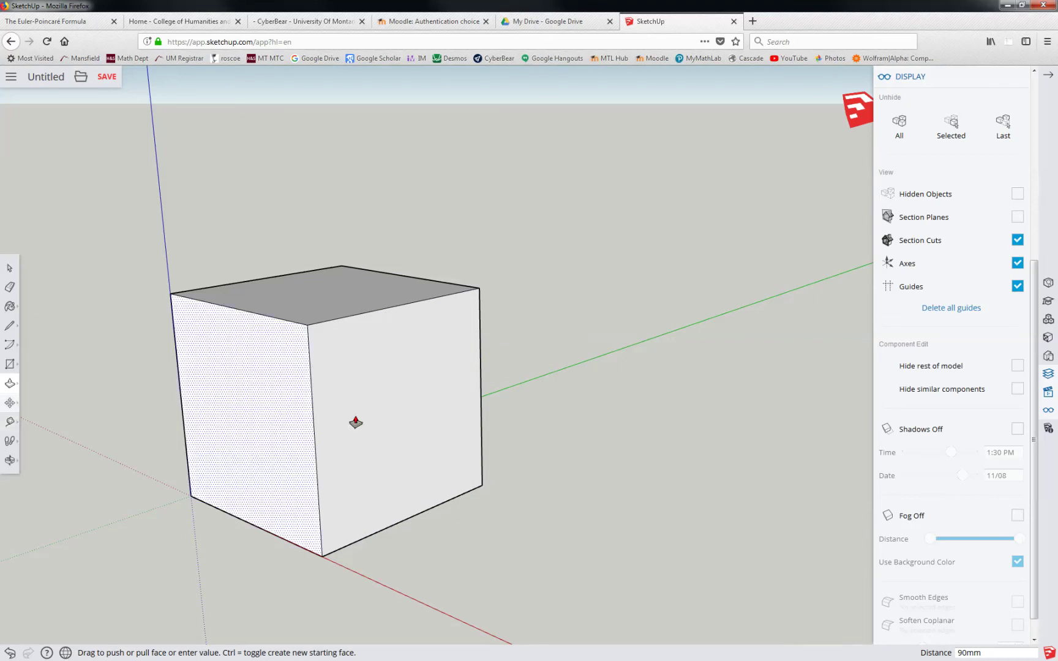
- On the cube's face along the red axis, measure a guide point 30 mm up the origin edge and a 30 mm guide horizontally inward from it
{"action": "left_click", "coordinate": [10, 460]}
{"action": "left_click_drag", "start_coordinate": [274, 437], "coordinate": [394, 425]}
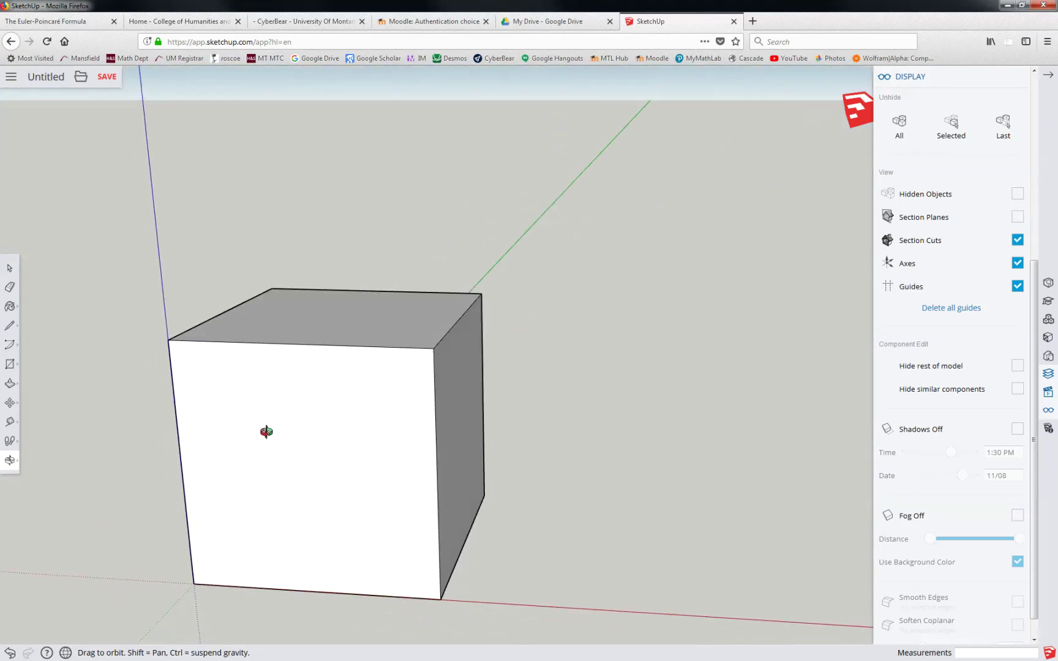
{"action": "left_click", "coordinate": [11, 422]}
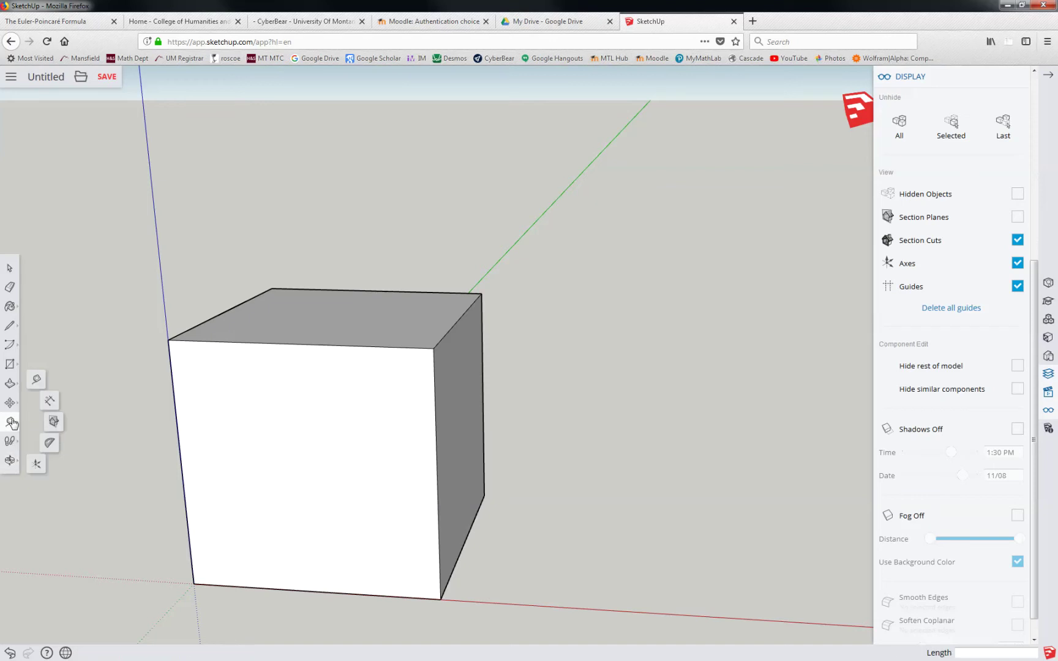
{"action": "left_click", "coordinate": [199, 578]}
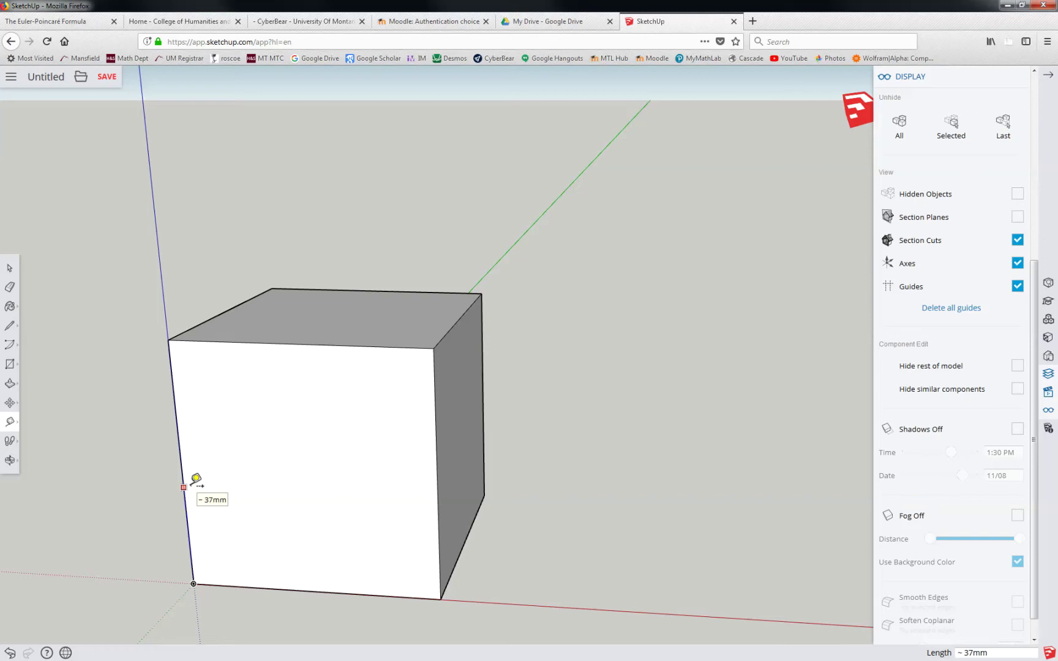
{"action": "key", "text": "Return"}
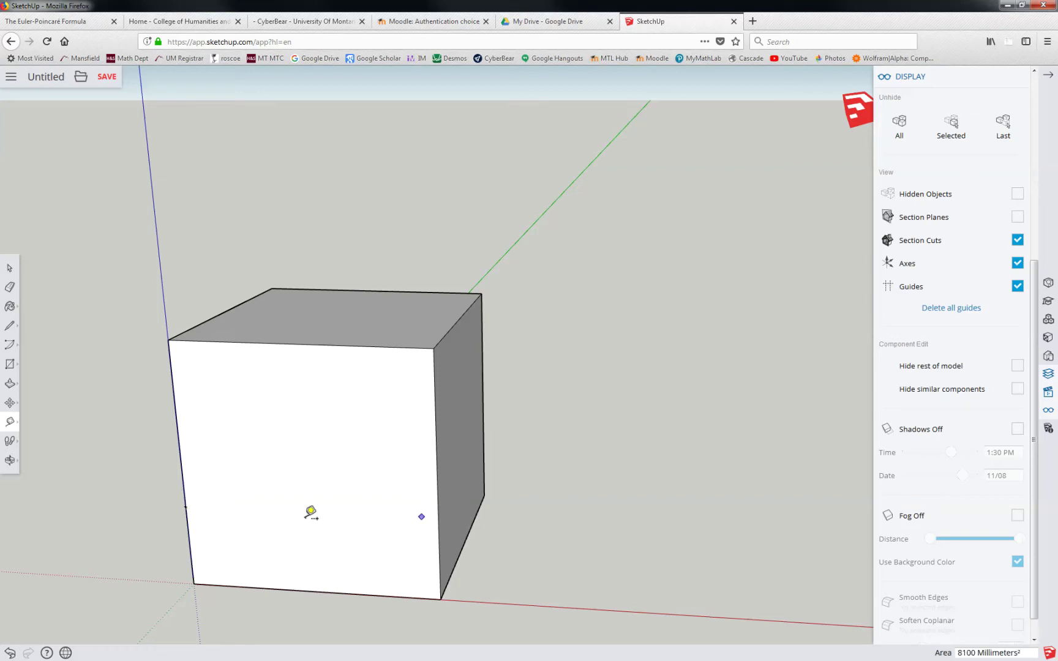
{"action": "left_click", "coordinate": [186, 507]}
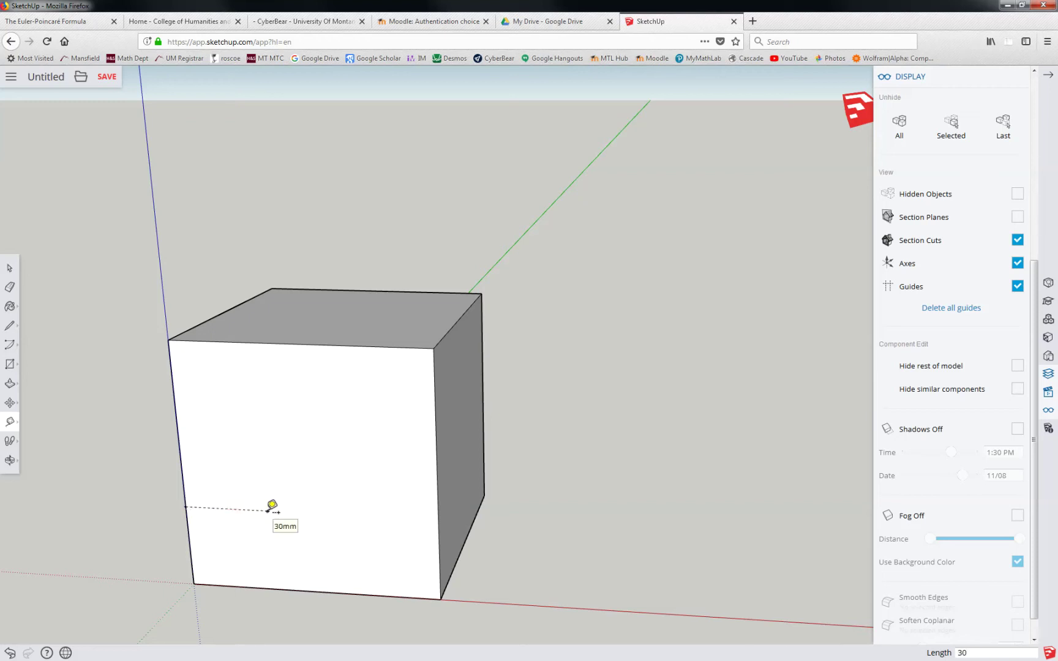
{"action": "left_click", "coordinate": [271, 508]}
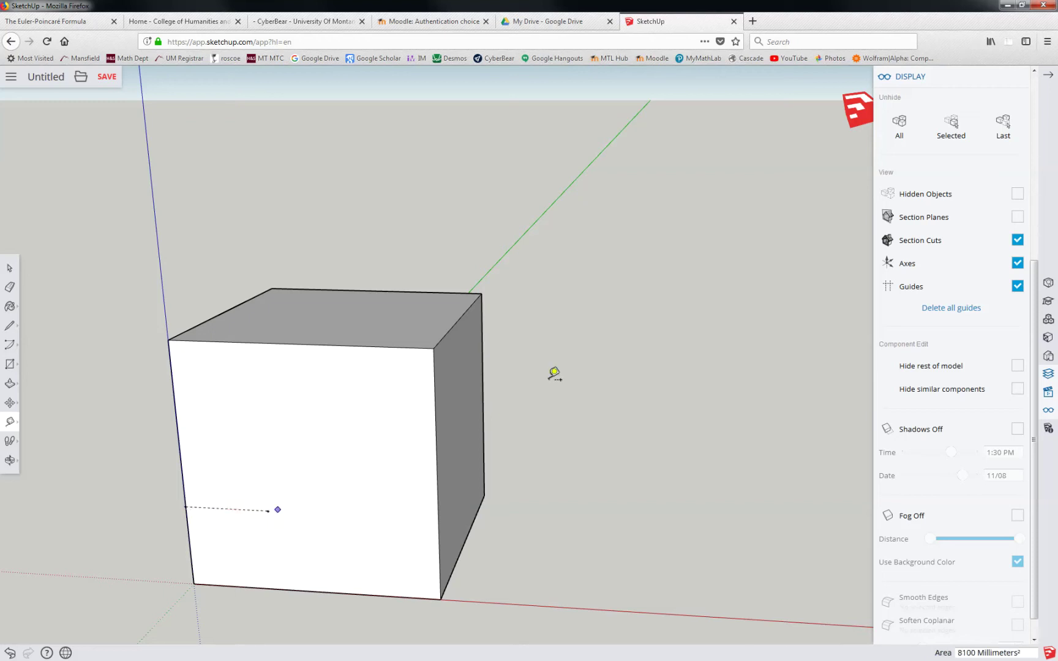
{"action": "left_click", "coordinate": [10, 363]}
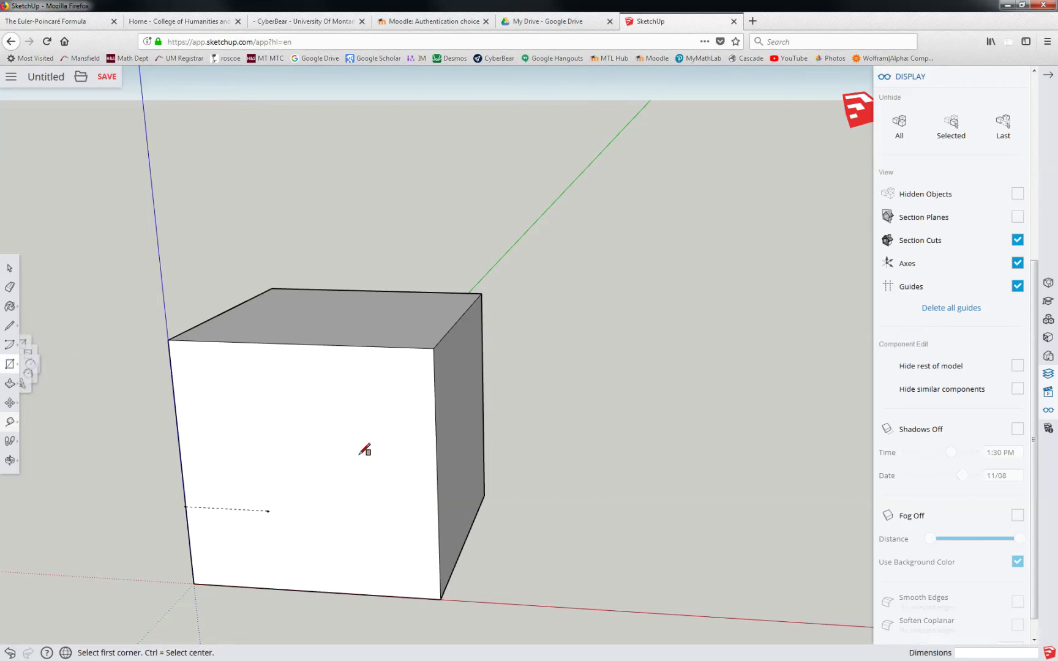
{"action": "left_click", "coordinate": [268, 510]}
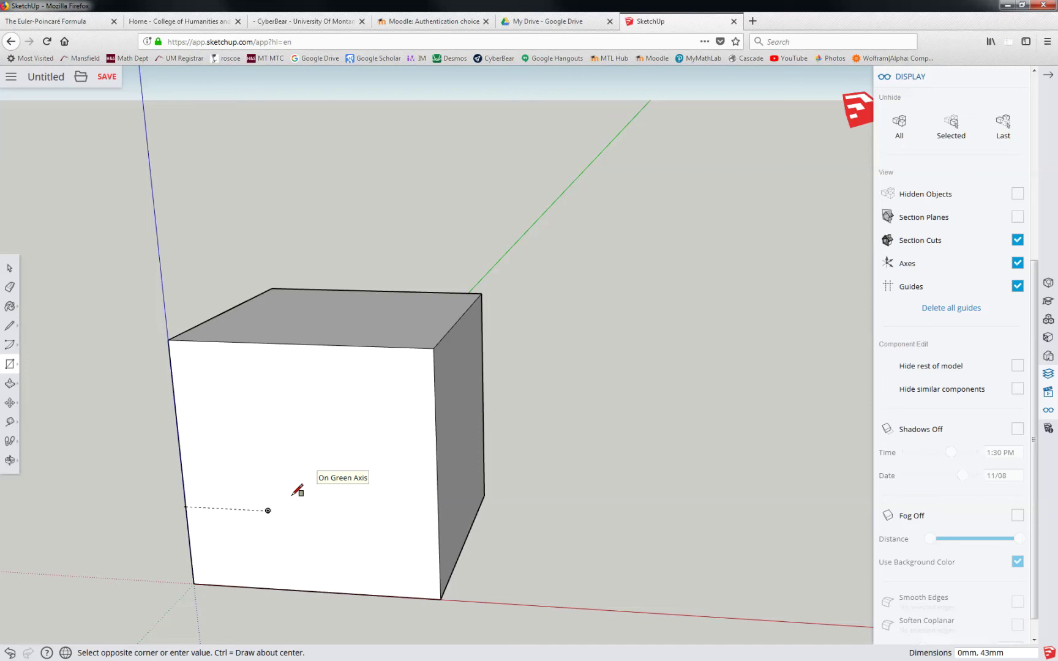
{"action": "left_click", "coordinate": [13, 273]}
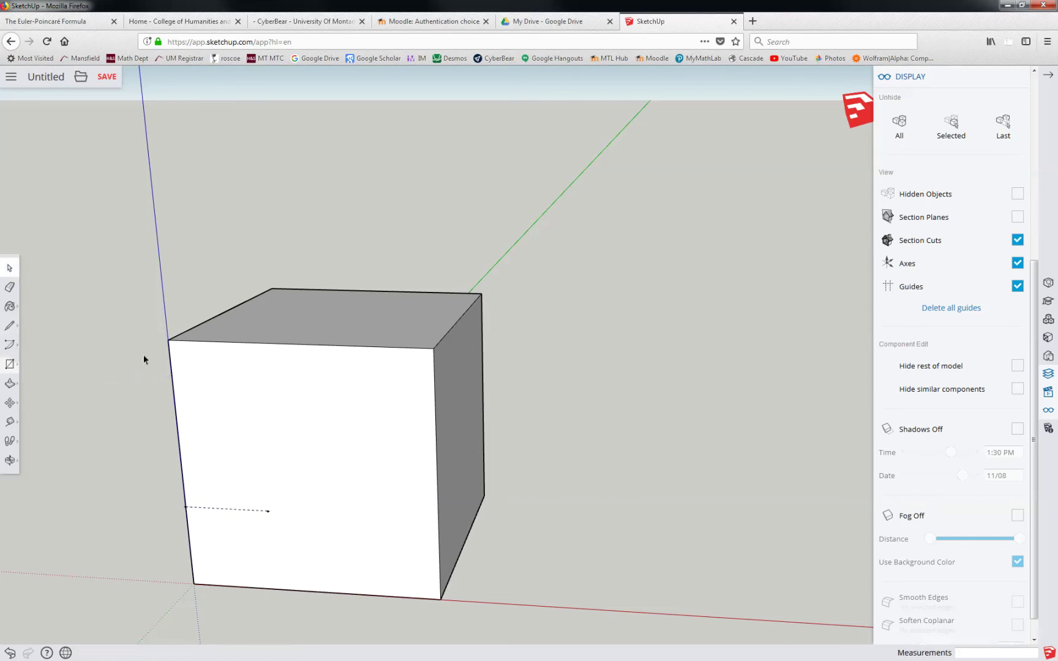
- Draw a 30 by 30 mm square on the cube's front face, starting from the guide's inner endpoint
{"action": "left_click", "coordinate": [10, 364]}
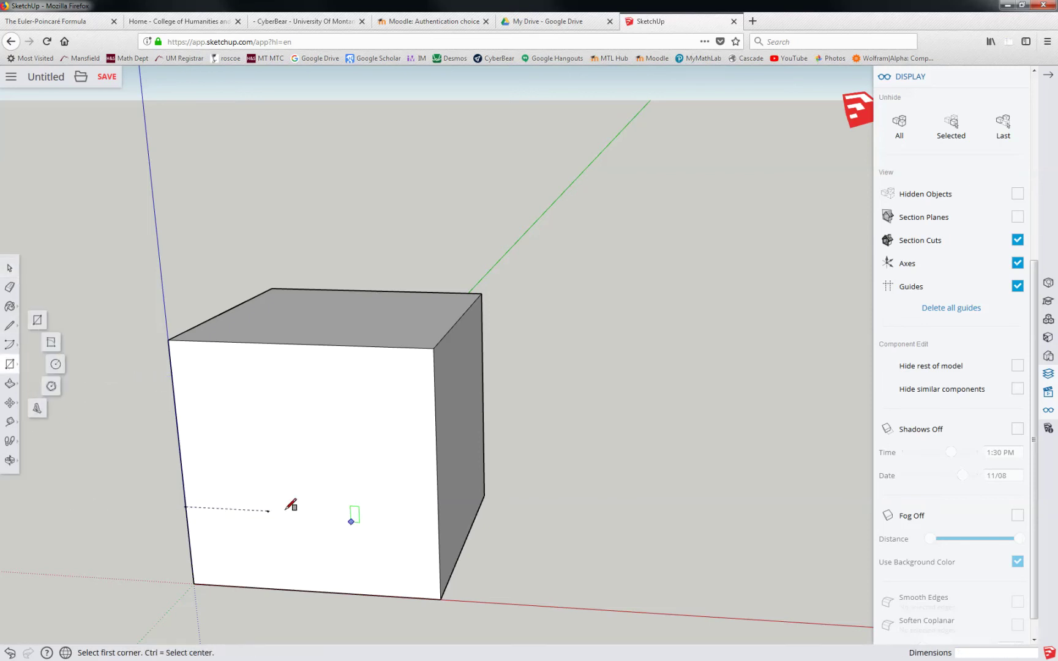
{"action": "left_click", "coordinate": [267, 510]}
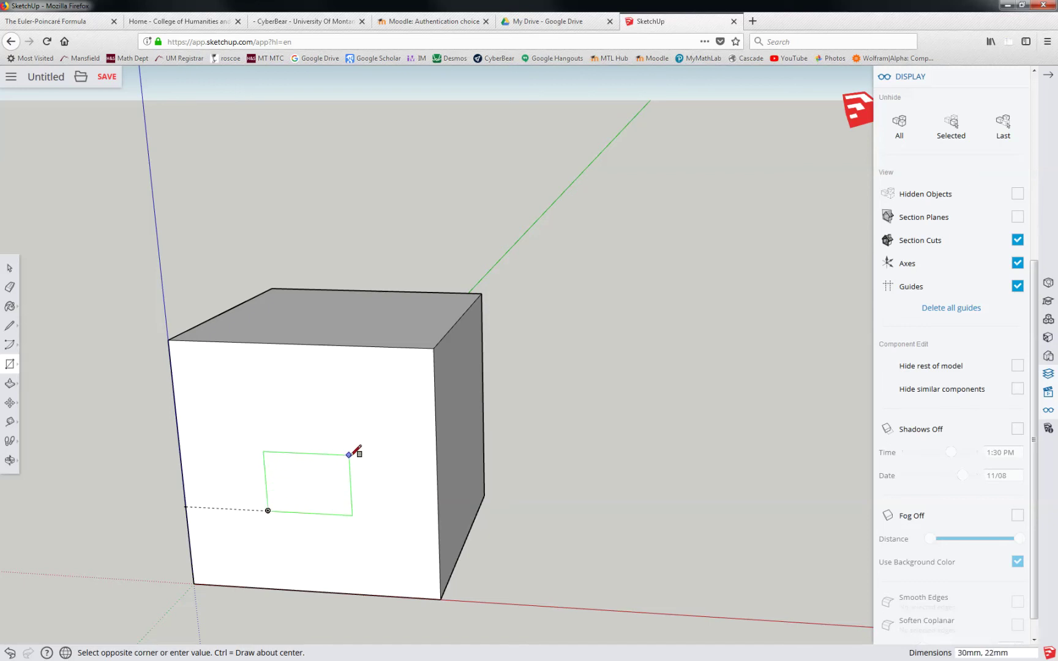
{"action": "left_click", "coordinate": [349, 455]}
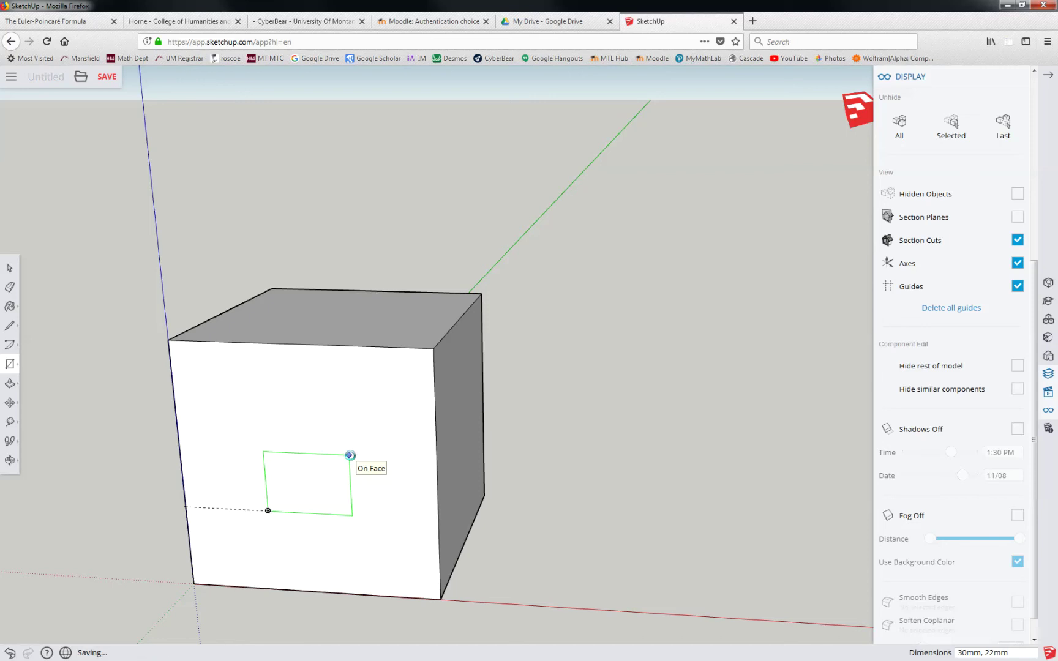
{"action": "type", "text": "30,30"}
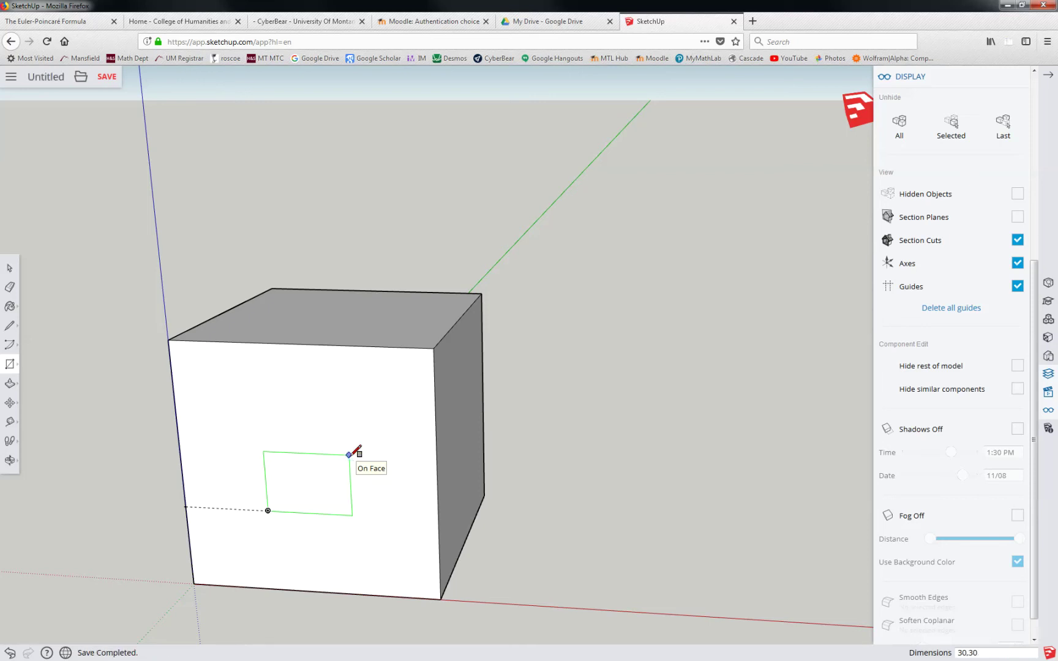
{"action": "key", "text": "Return"}
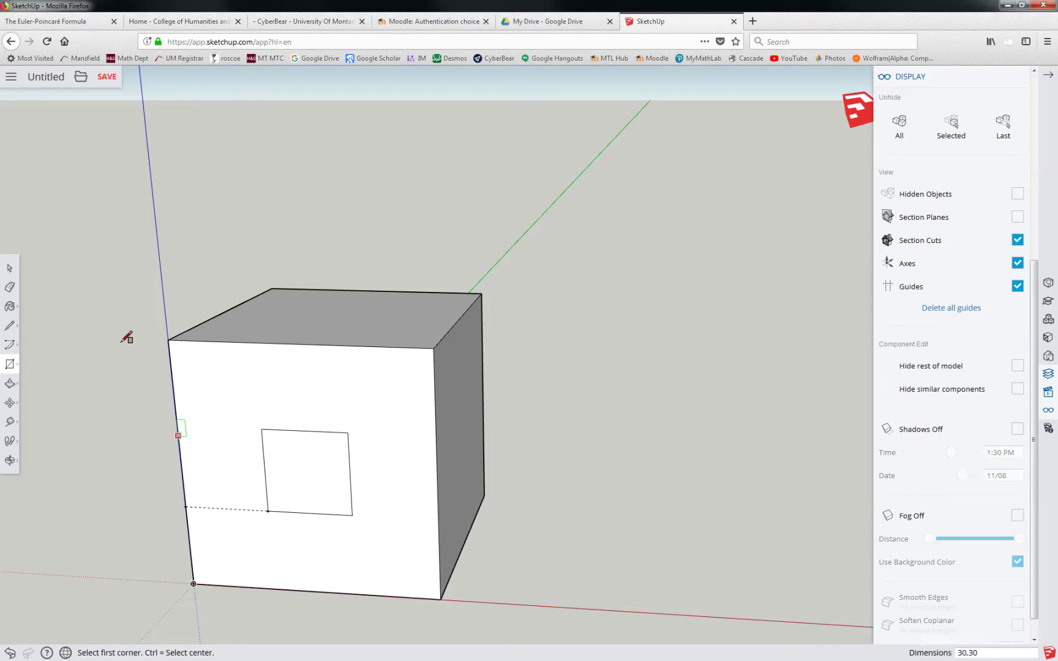
- Push the 30 mm square 90 mm through the cube to cut a square hole
{"action": "left_click", "coordinate": [10, 384]}
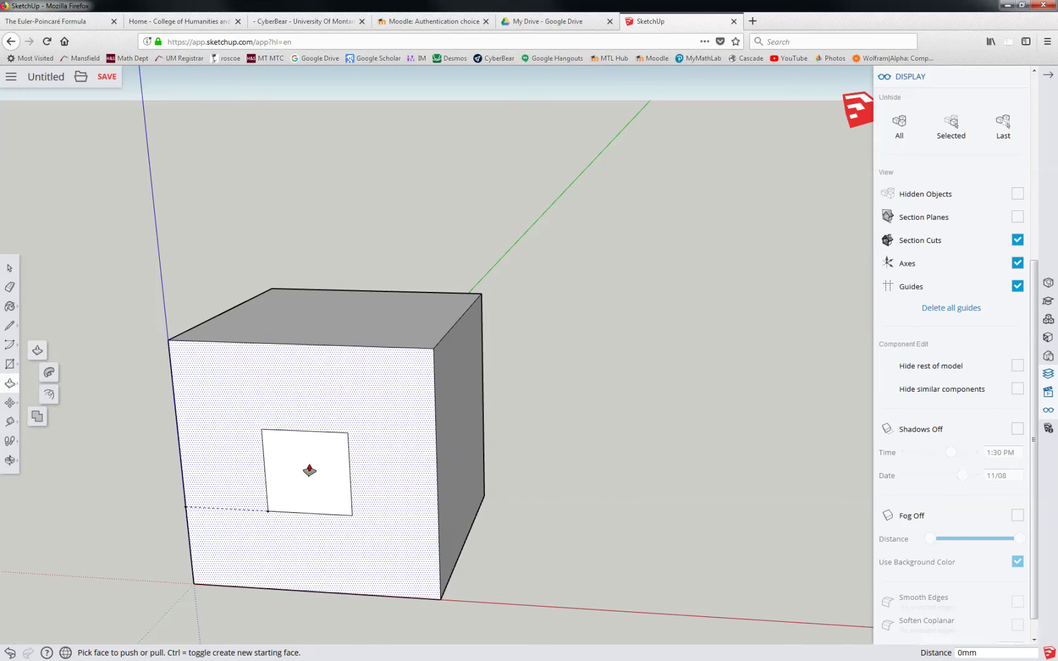
{"action": "left_click_drag", "start_coordinate": [302, 480], "coordinate": [308, 456]}
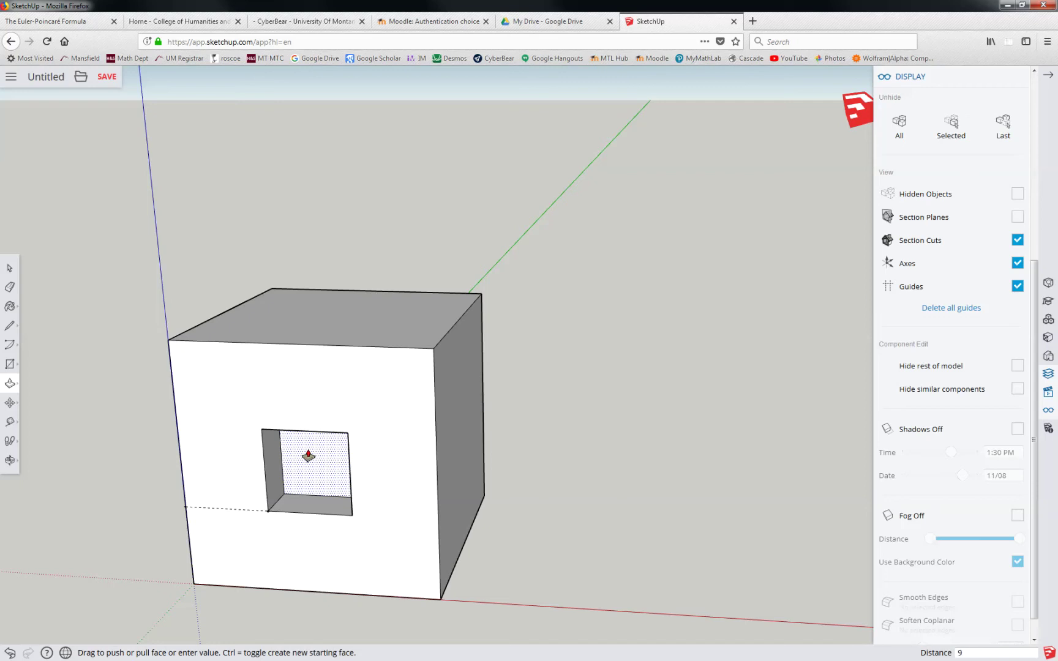
{"action": "left_click", "coordinate": [308, 456]}
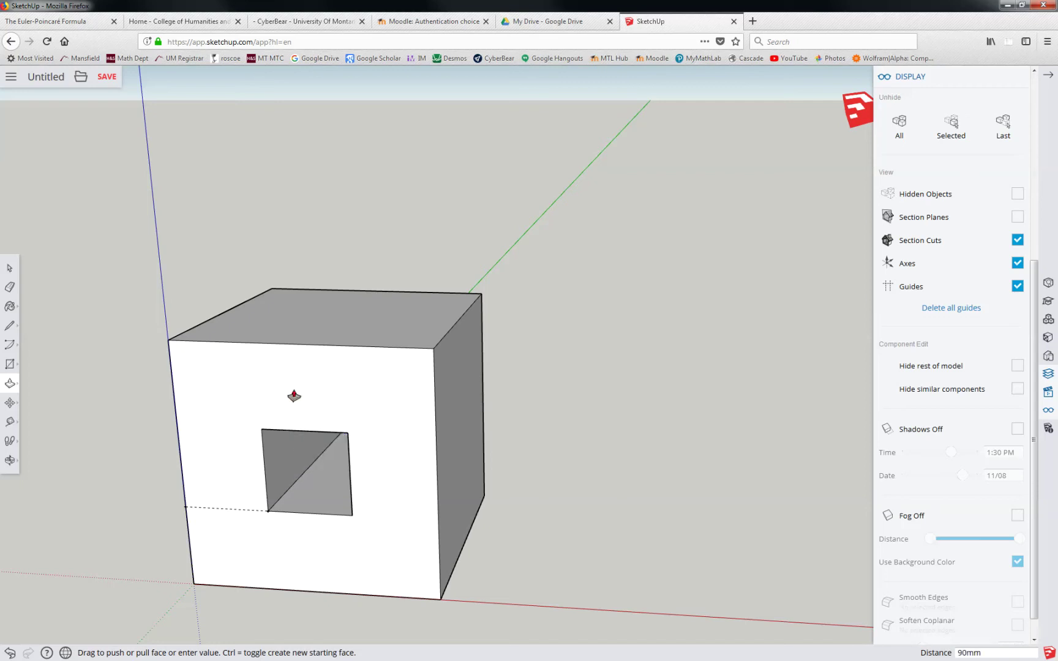
{"action": "left_click", "coordinate": [9, 266]}
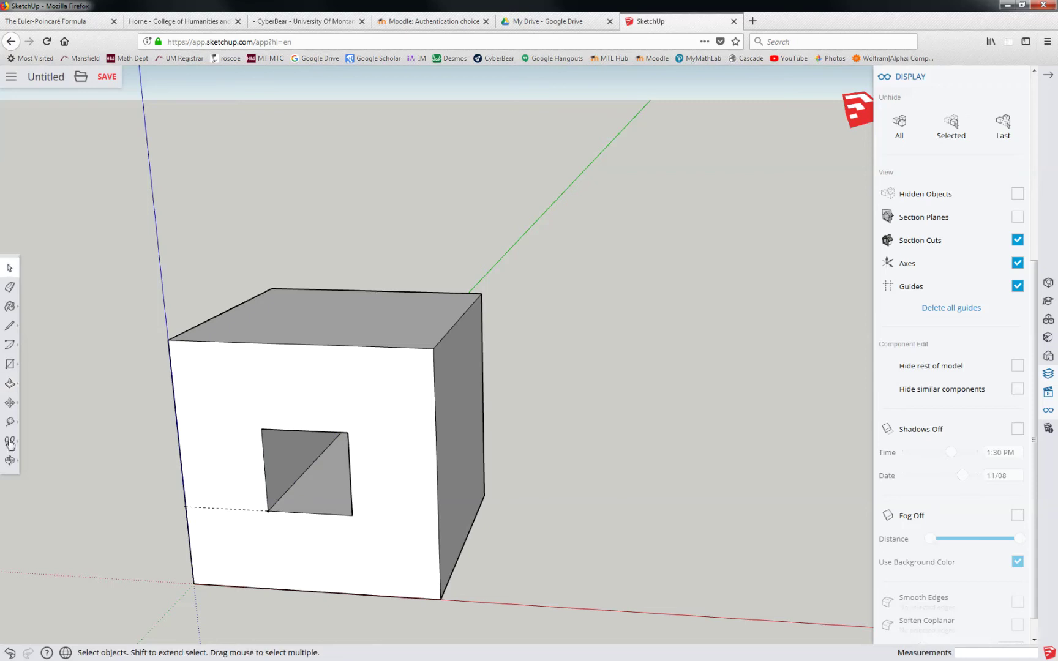
- On the adjacent uncut side face, place a guide point 30 mm up the shared vertical edge and a 30 mm guide horizontally inward from it
{"action": "left_click", "coordinate": [10, 459]}
{"action": "left_click_drag", "start_coordinate": [380, 506], "coordinate": [406, 424]}
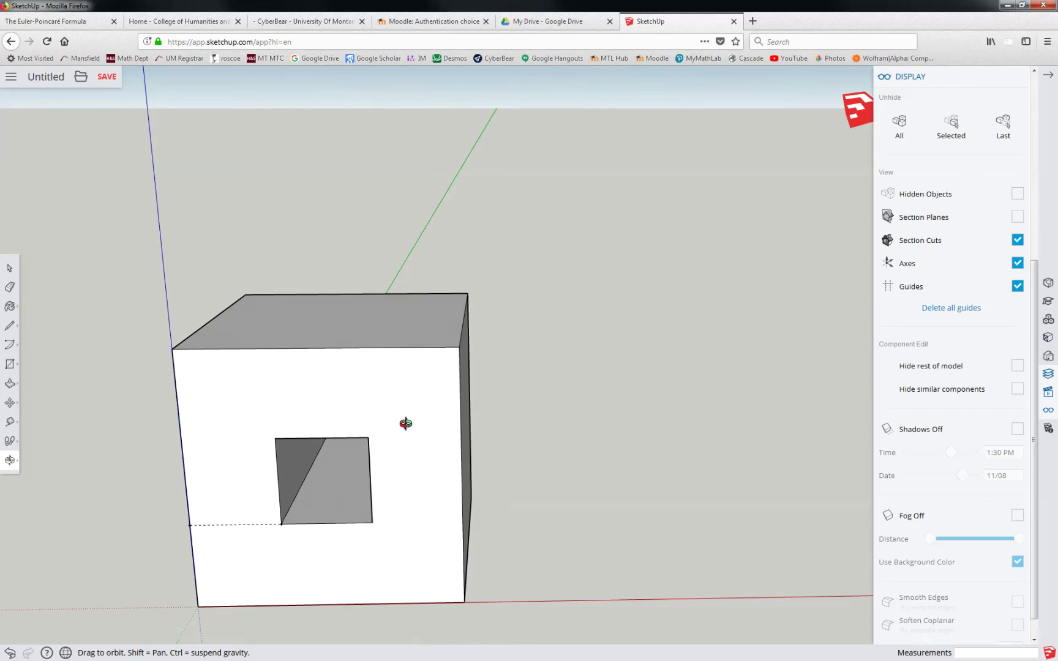
{"action": "left_click_drag", "start_coordinate": [406, 423], "coordinate": [288, 372]}
{"action": "left_click_drag", "start_coordinate": [475, 410], "coordinate": [392, 408]}
{"action": "scroll", "coordinate": [397, 408], "scroll_direction": "up", "scroll_amount": 3}
{"action": "scroll", "coordinate": [394, 408], "scroll_direction": "down", "scroll_amount": 1}
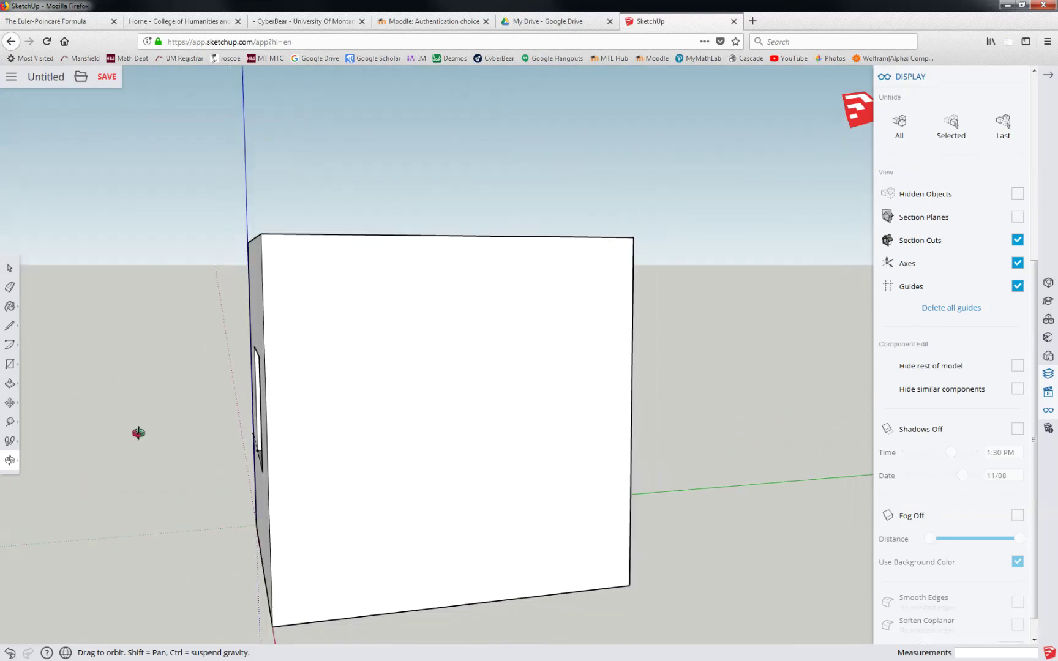
{"action": "left_click", "coordinate": [10, 421]}
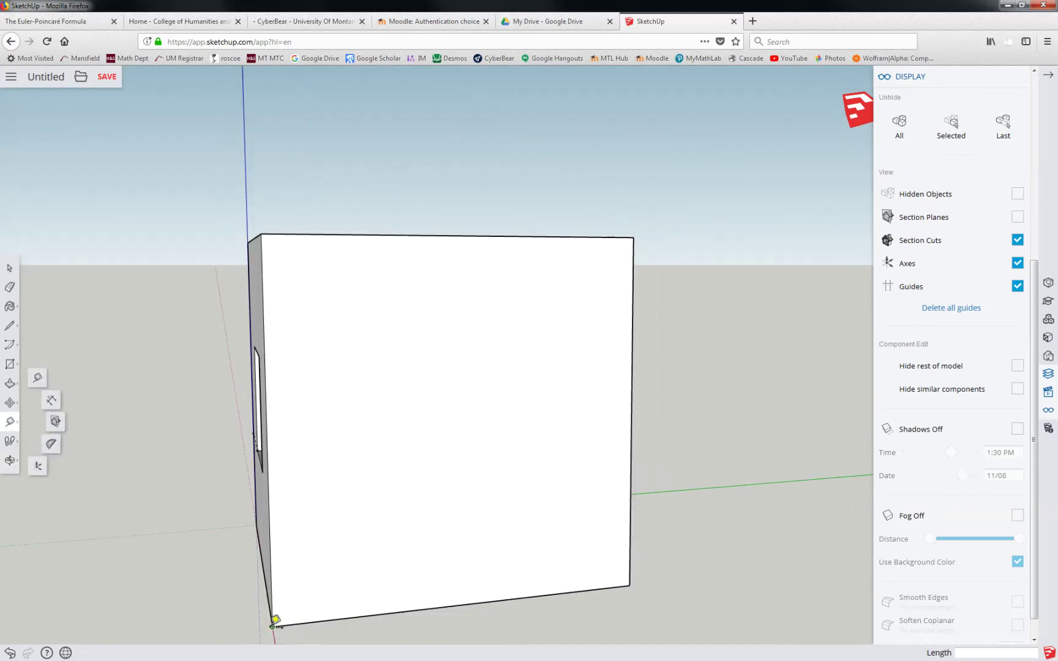
{"action": "left_click", "coordinate": [273, 626]}
{"action": "type", "text": "30"}
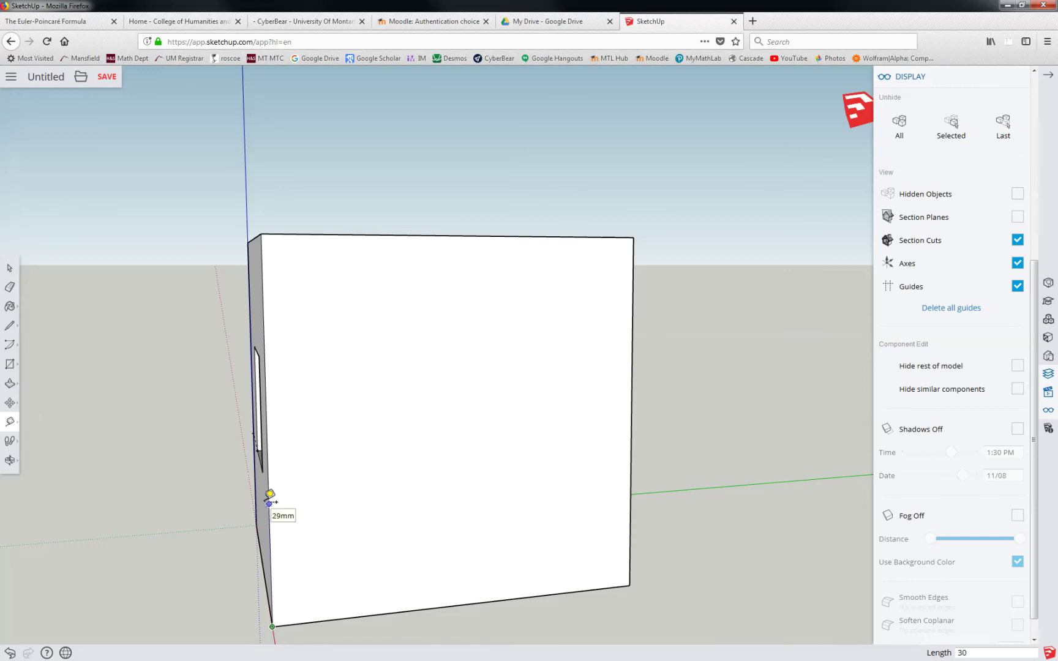
{"action": "key", "text": "Return"}
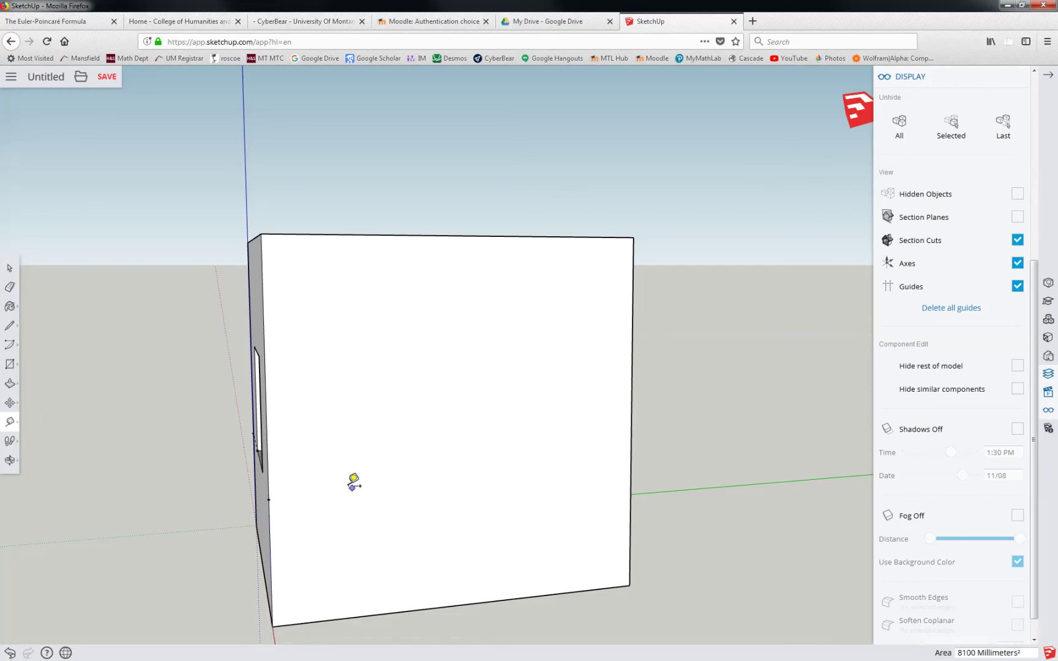
{"action": "left_click", "coordinate": [269, 499]}
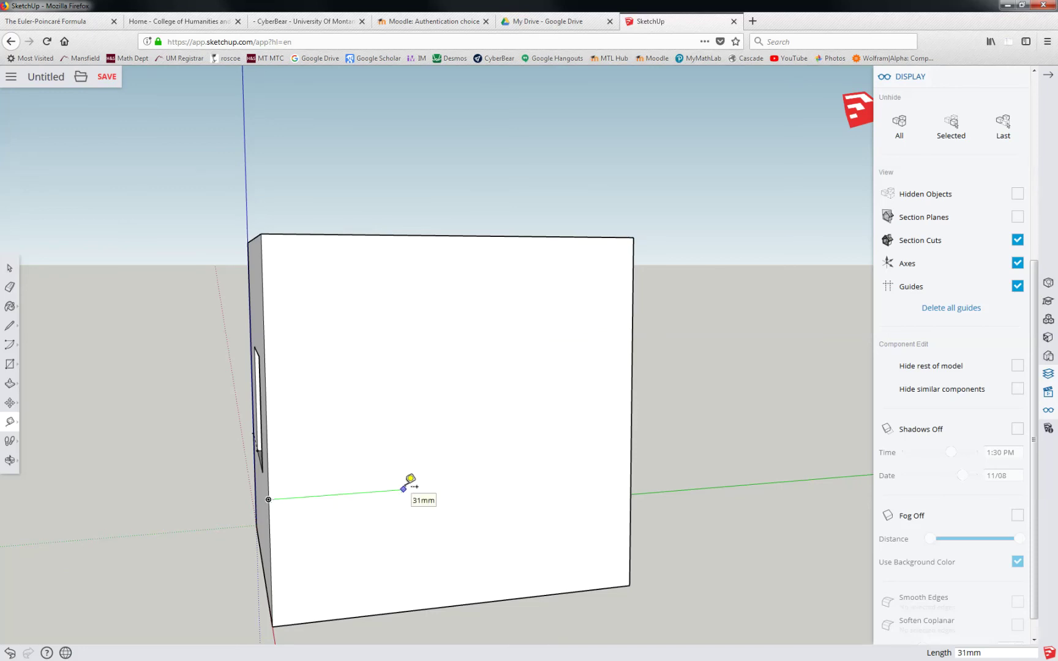
{"action": "left_click", "coordinate": [410, 480]}
- Draw a 30 by 30 mm square on the uncut side face, starting from the inner endpoint of the horizontal guide
{"action": "left_click", "coordinate": [14, 369]}
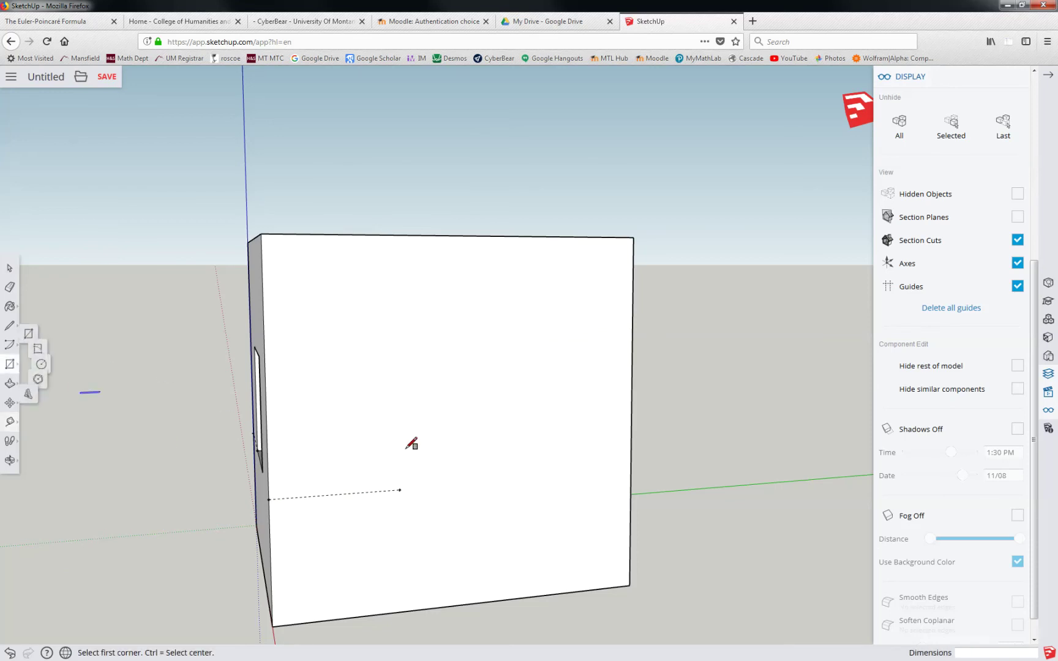
{"action": "left_click", "coordinate": [400, 490]}
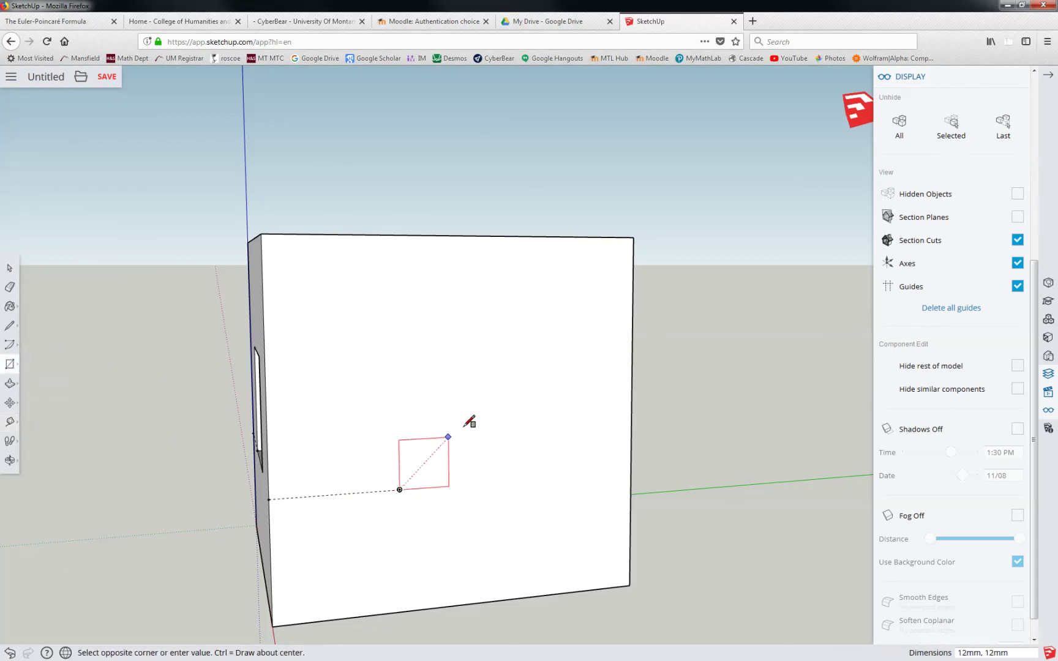
{"action": "type", "text": "30,30"}
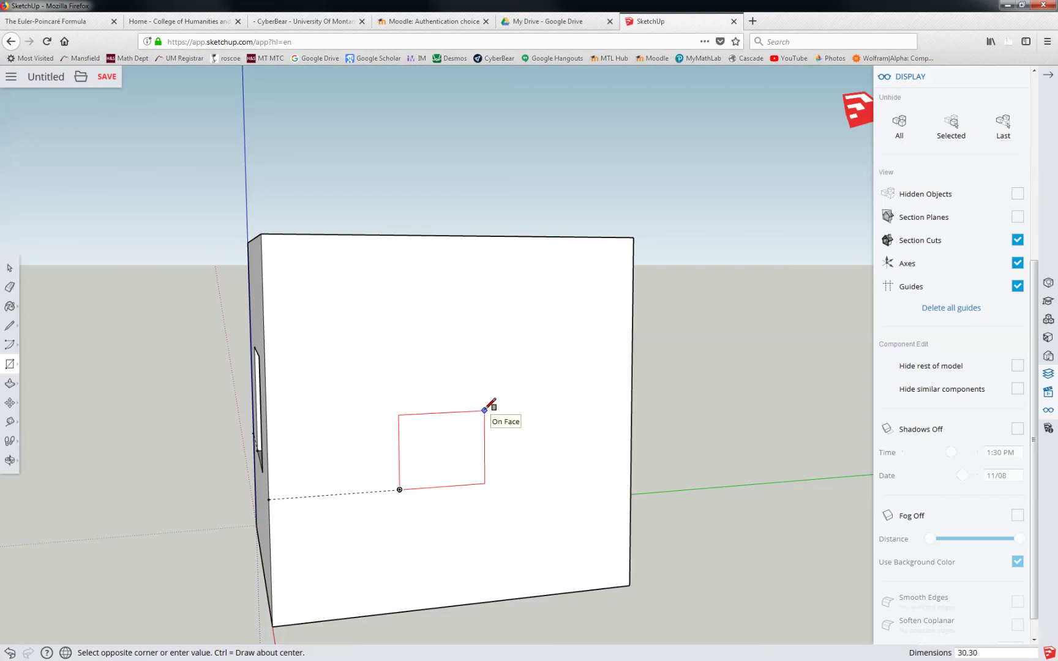
{"action": "key", "text": "Return"}
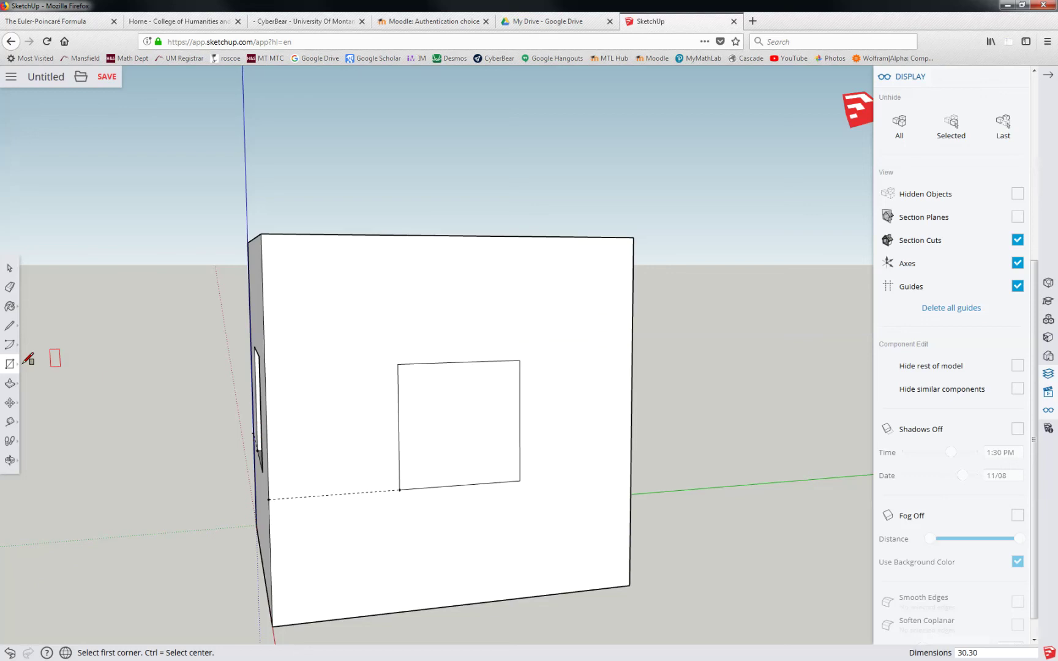
- Push the new side-face square 30 mm into the cube
{"action": "left_click", "coordinate": [10, 389]}
{"action": "left_click", "coordinate": [437, 436]}
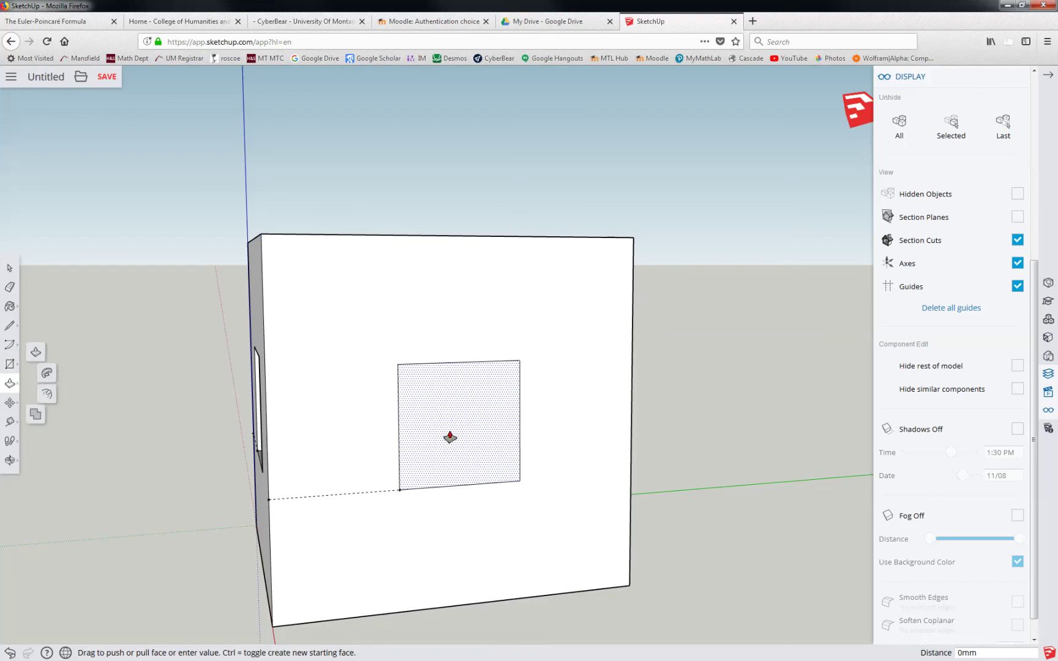
{"action": "left_click", "coordinate": [439, 400]}
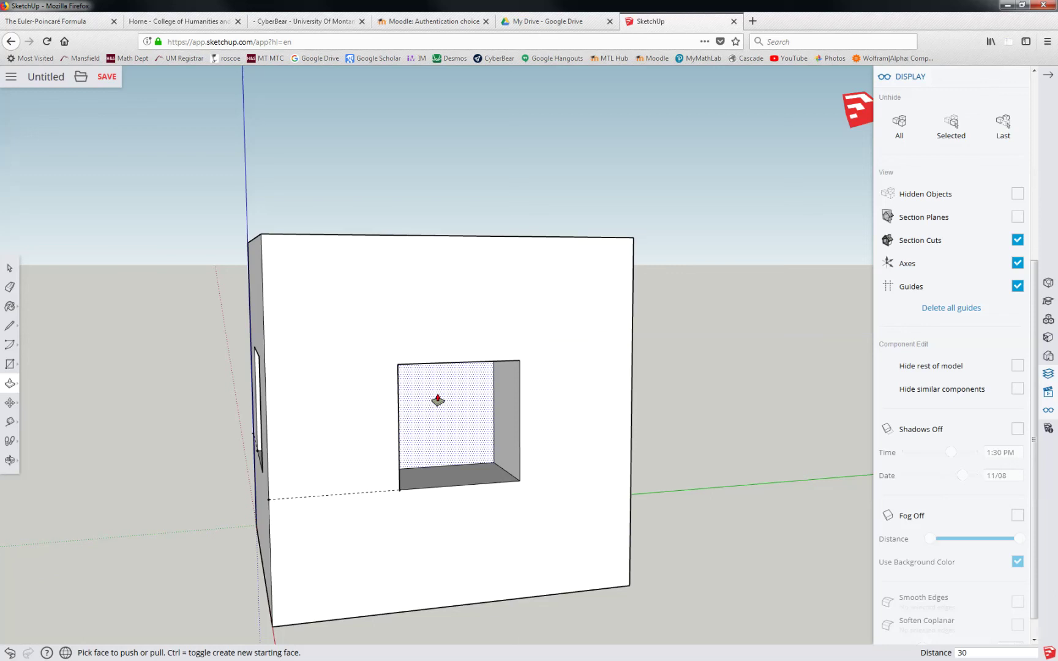
{"action": "key", "text": "Return"}
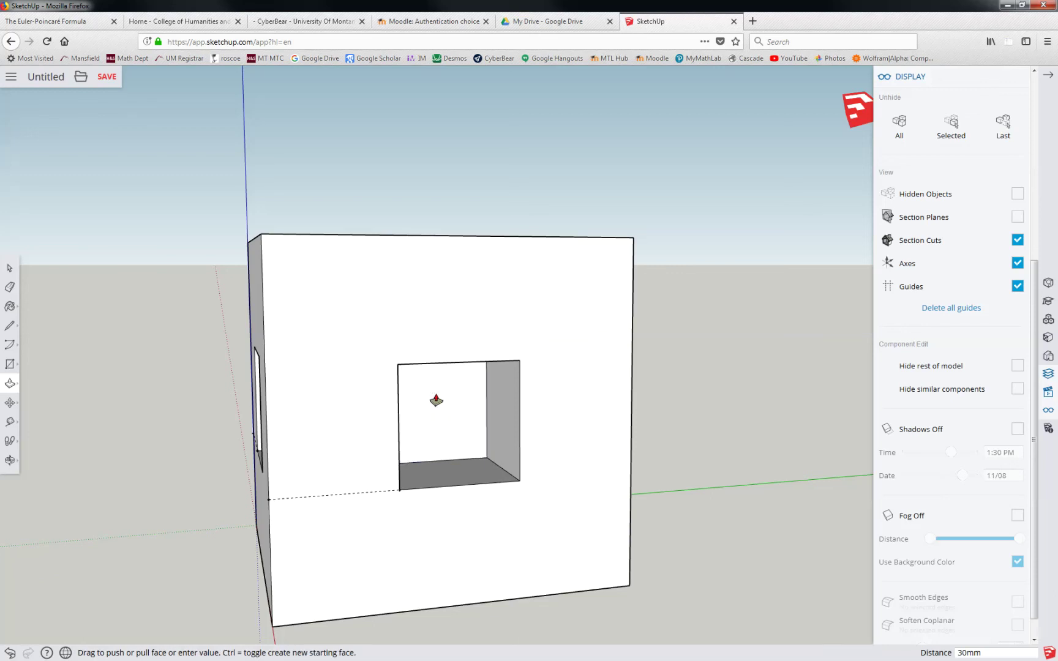
- Delete the face closing off the inner end of the side recess so it opens into the existing hole
{"action": "left_click", "coordinate": [10, 270]}
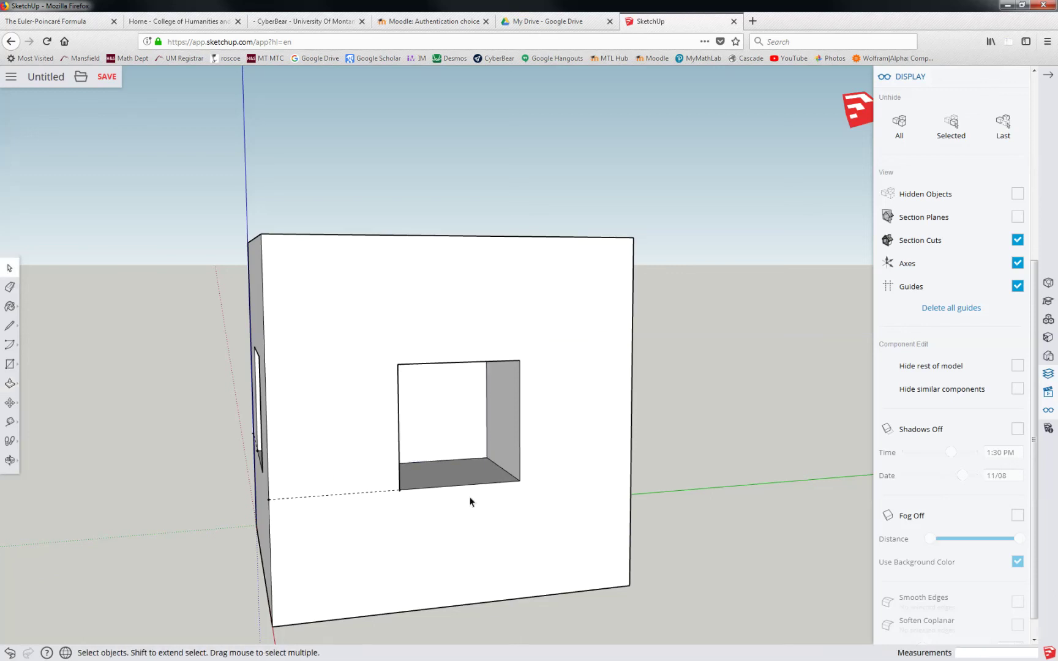
{"action": "left_click", "coordinate": [435, 450]}
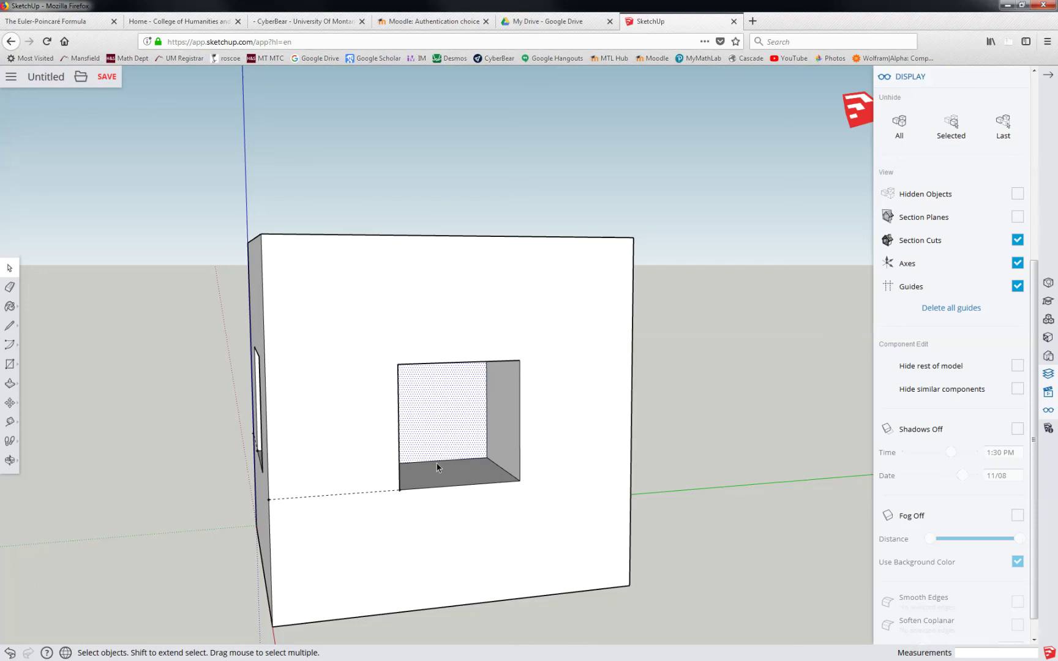
{"action": "key", "text": "Delete"}
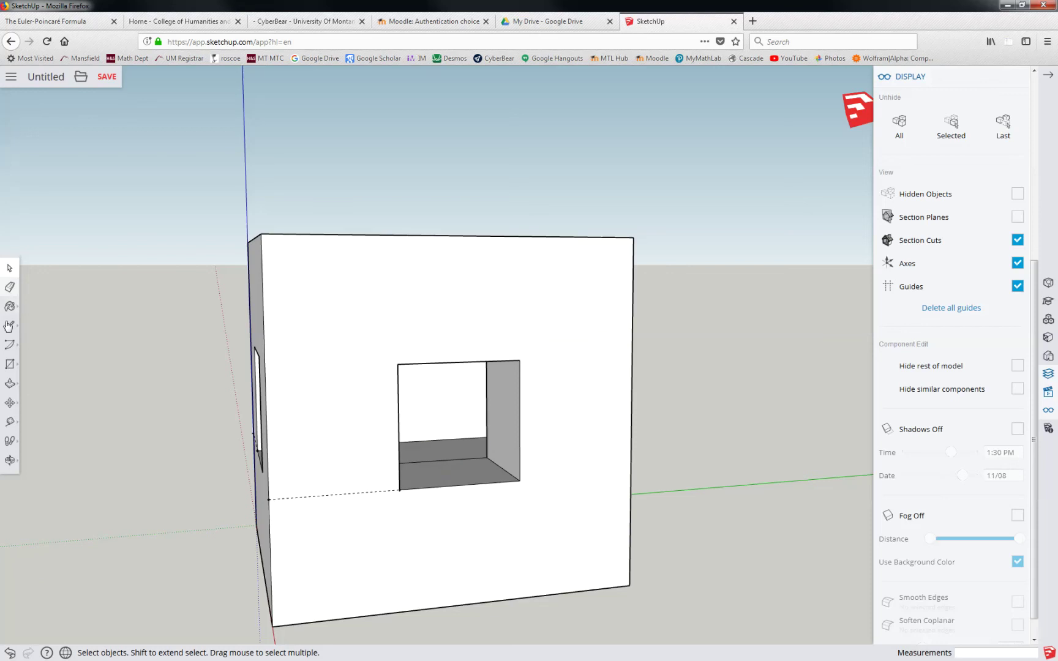
- Examine the square holes in the cube from several sides and from above, including where they meet inside
{"action": "left_click", "coordinate": [10, 460]}
{"action": "left_click_drag", "start_coordinate": [510, 463], "coordinate": [522, 402]}
{"action": "left_click_drag", "start_coordinate": [326, 399], "coordinate": [570, 229]}
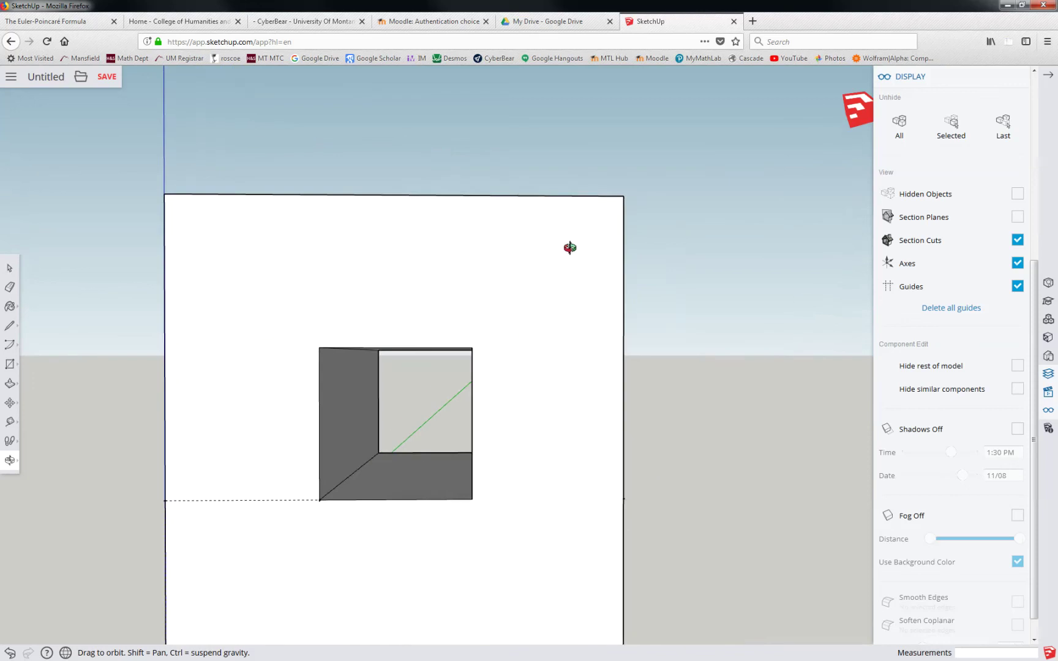
{"action": "left_click_drag", "start_coordinate": [569, 321], "coordinate": [350, 378]}
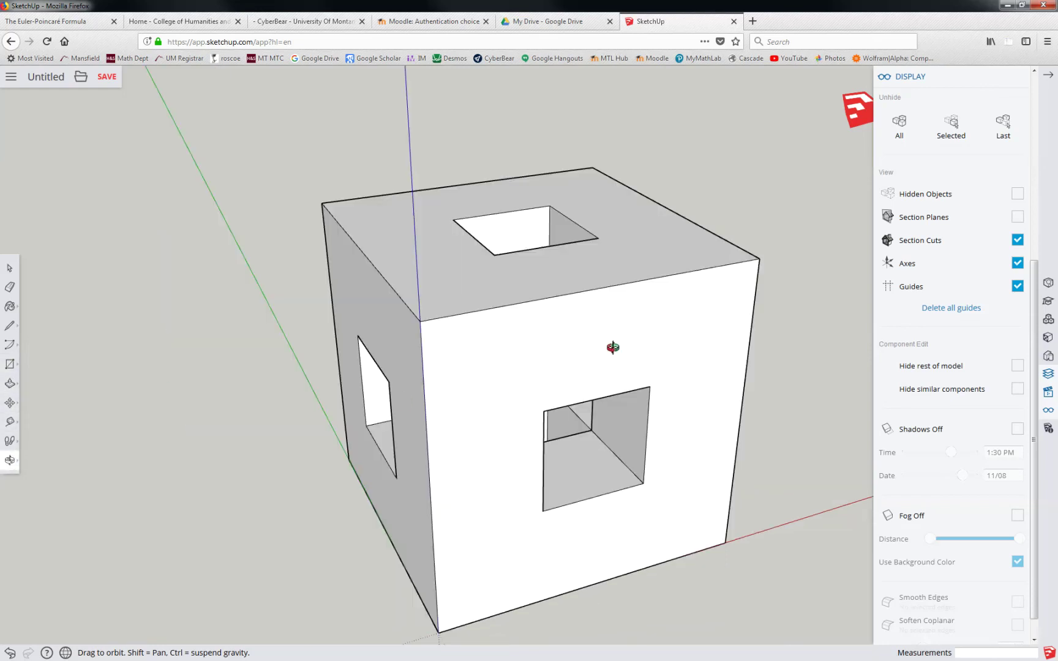
{"action": "left_click_drag", "start_coordinate": [704, 314], "coordinate": [588, 343]}
{"action": "left_click_drag", "start_coordinate": [409, 265], "coordinate": [545, 288]}
{"action": "left_click_drag", "start_coordinate": [538, 189], "coordinate": [485, 354]}
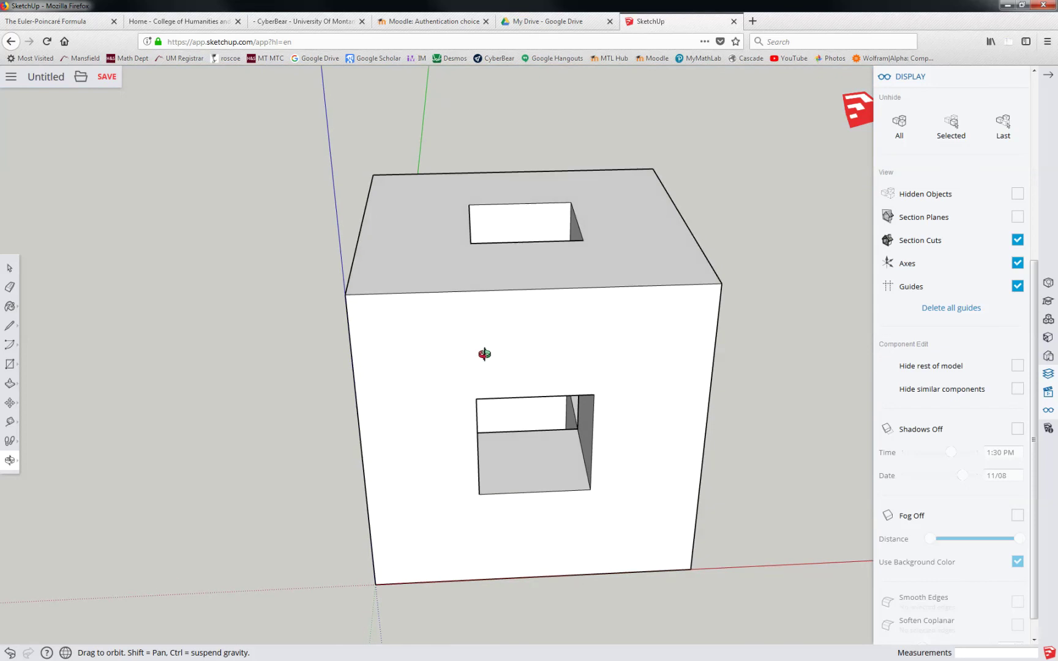